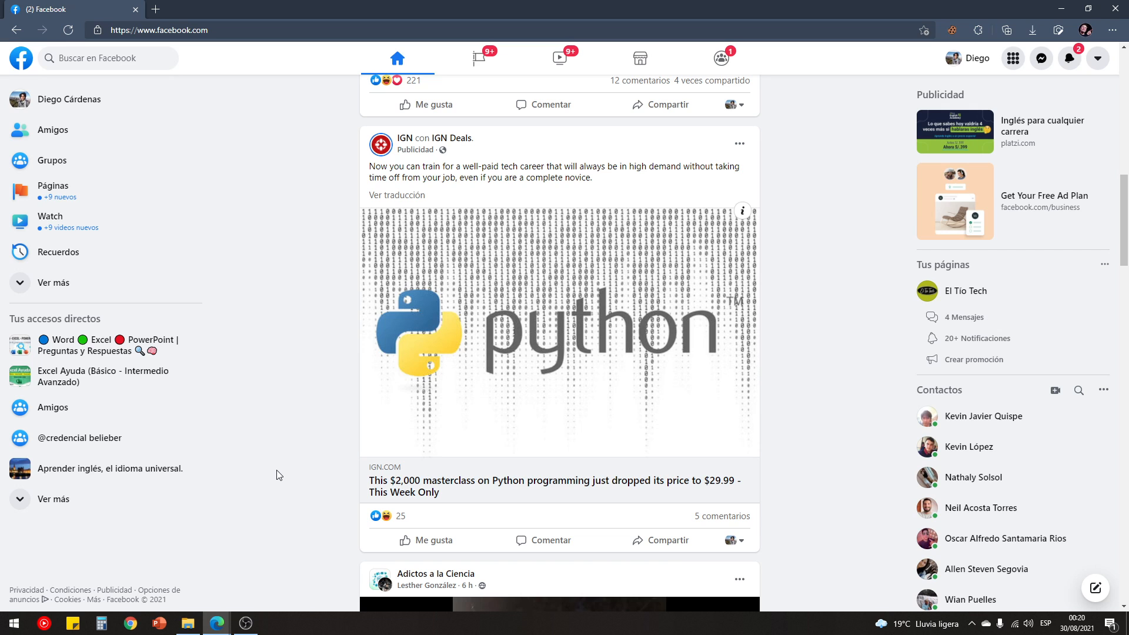
Open Sesiones activas in the account's Registro de actividad and review the listed sessions by date and device
{"action": "left_click", "coordinate": [1103, 67]}
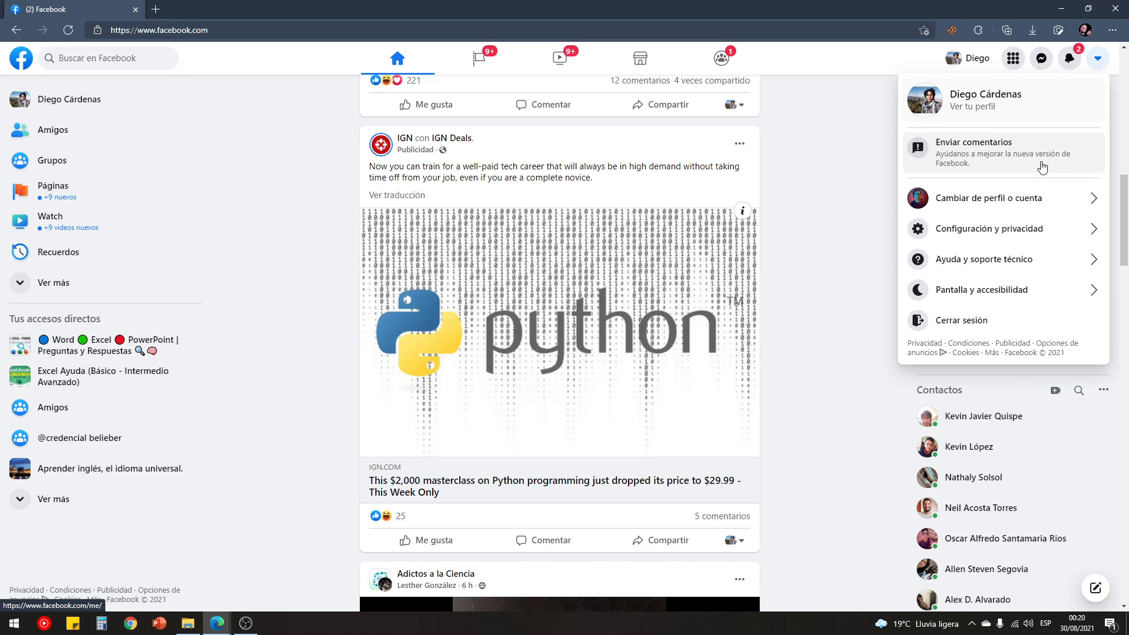
{"action": "left_click", "coordinate": [1009, 239]}
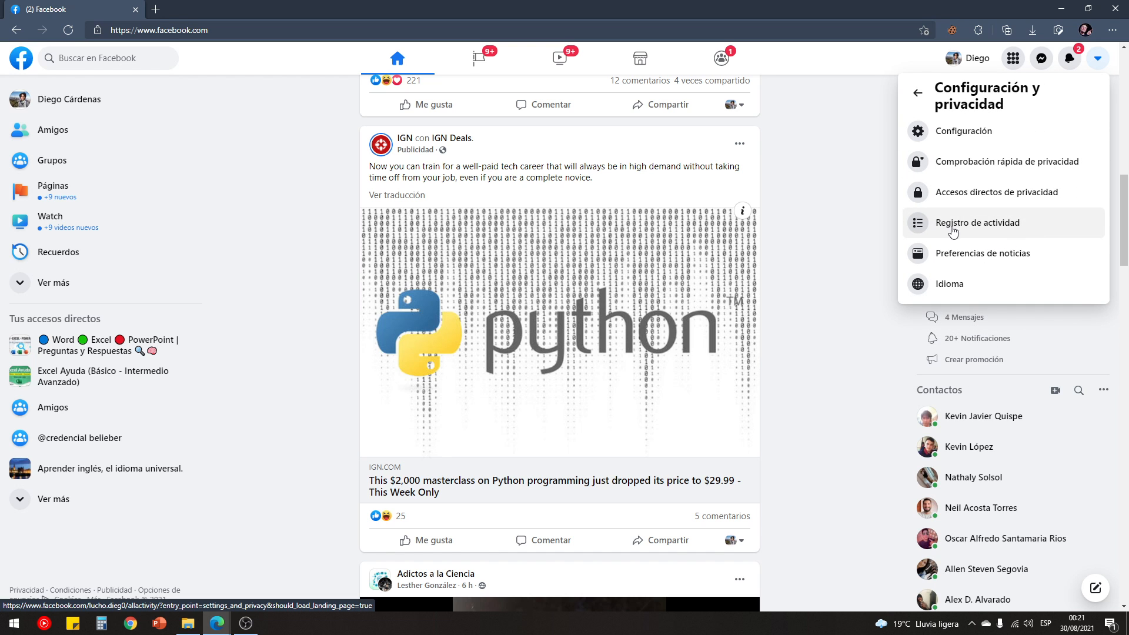
{"action": "left_click", "coordinate": [999, 230]}
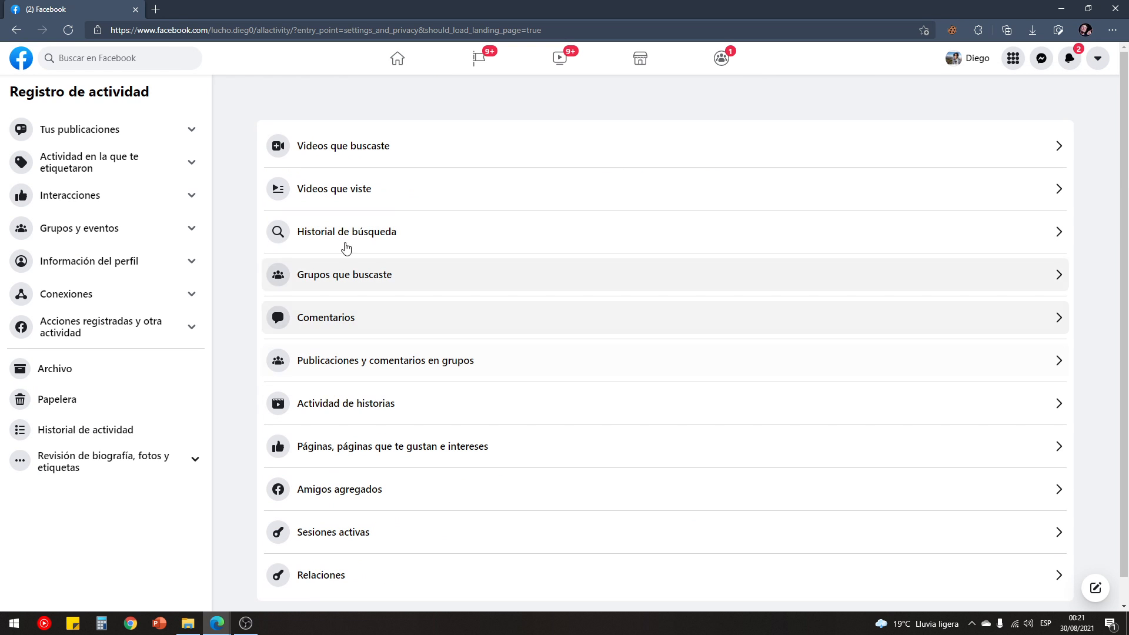
{"action": "left_click", "coordinate": [353, 535]}
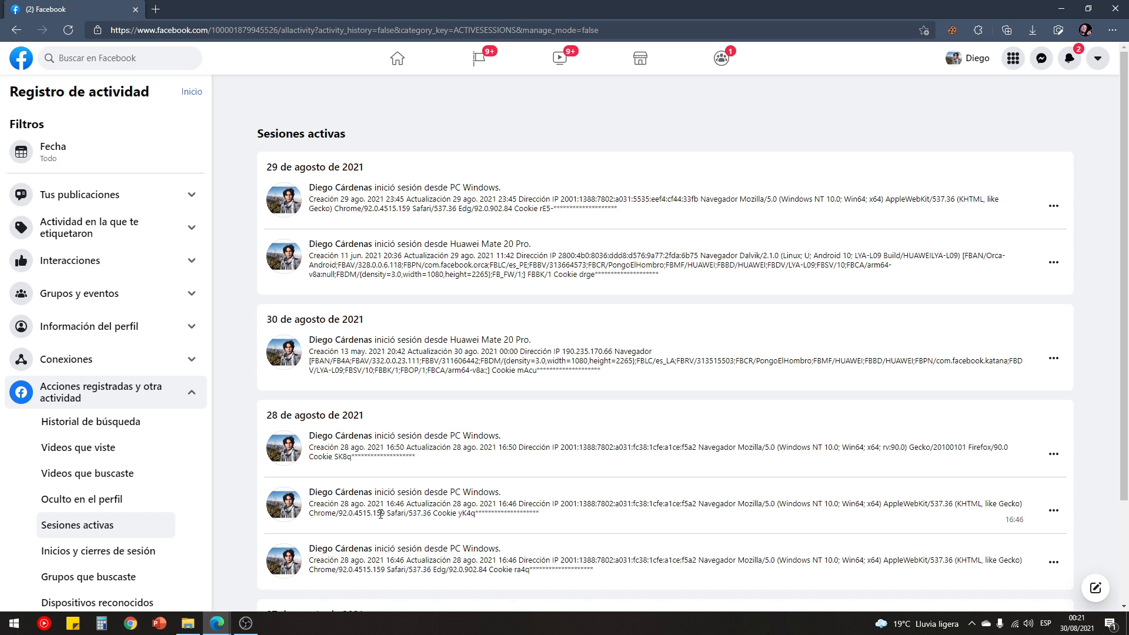
{"action": "scroll", "coordinate": [381, 513], "scroll_direction": "down", "scroll_amount": 2}
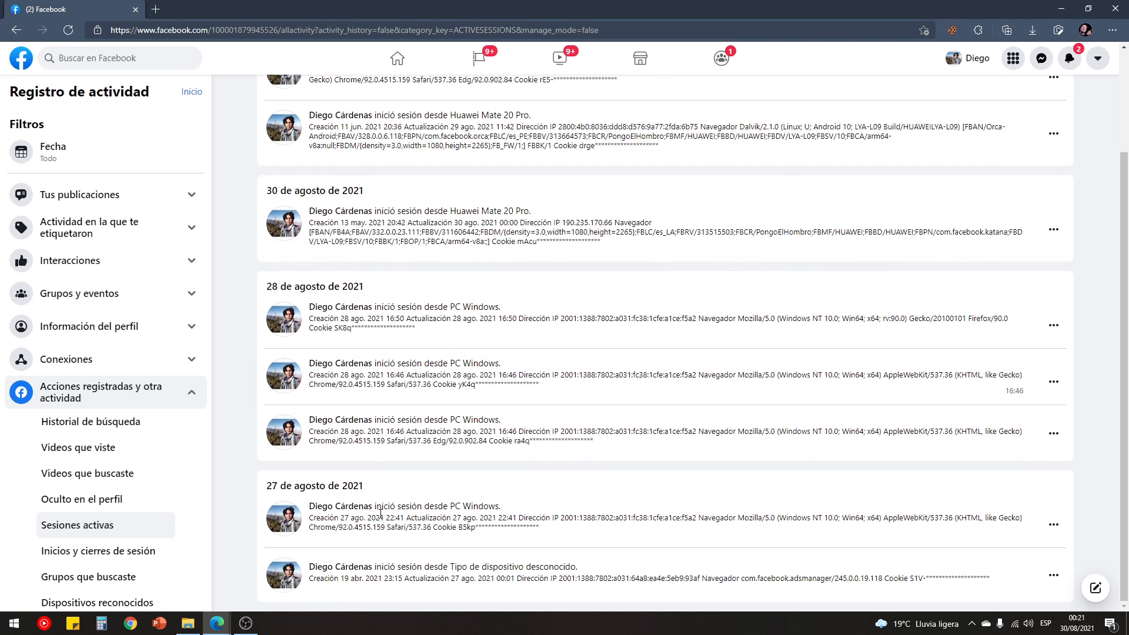
{"action": "scroll", "coordinate": [253, 323], "scroll_direction": "up", "scroll_amount": 2}
{"action": "scroll", "coordinate": [317, 211], "scroll_direction": "down", "scroll_amount": 2}
{"action": "scroll", "coordinate": [288, 529], "scroll_direction": "up", "scroll_amount": 2}
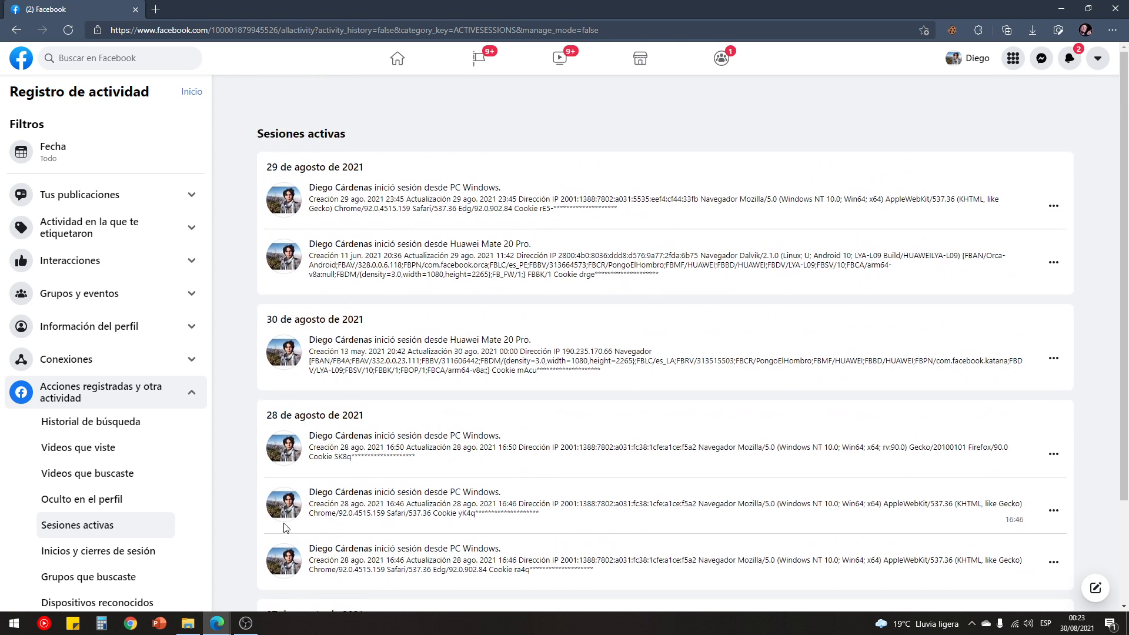
{"action": "scroll", "coordinate": [263, 514], "scroll_direction": "down", "scroll_amount": 2}
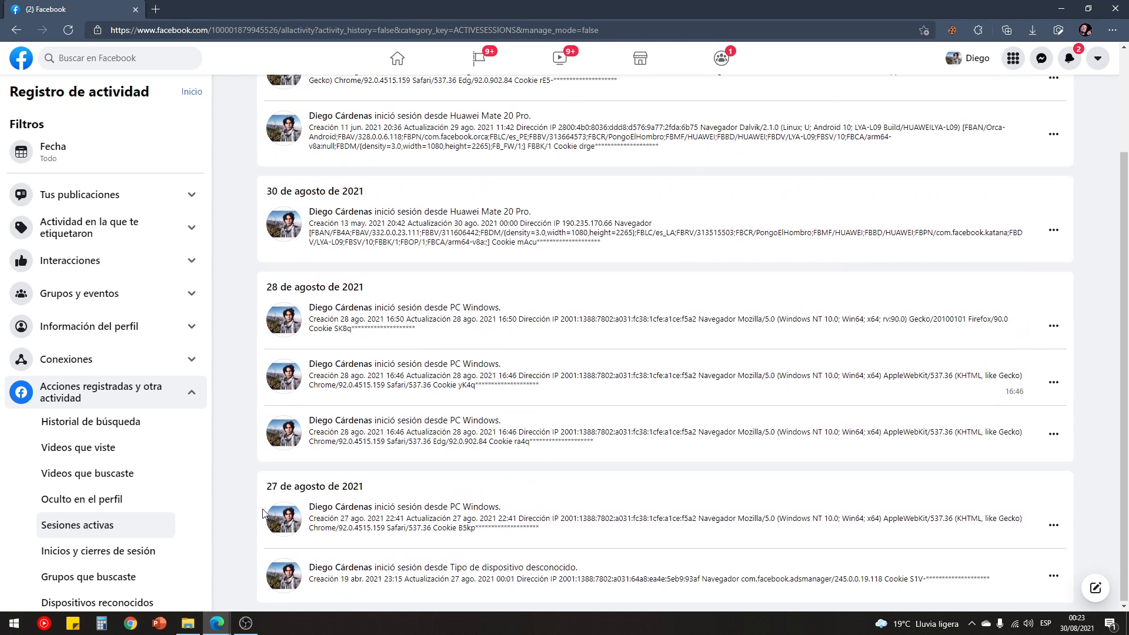
{"action": "scroll", "coordinate": [262, 513], "scroll_direction": "up", "scroll_amount": 2}
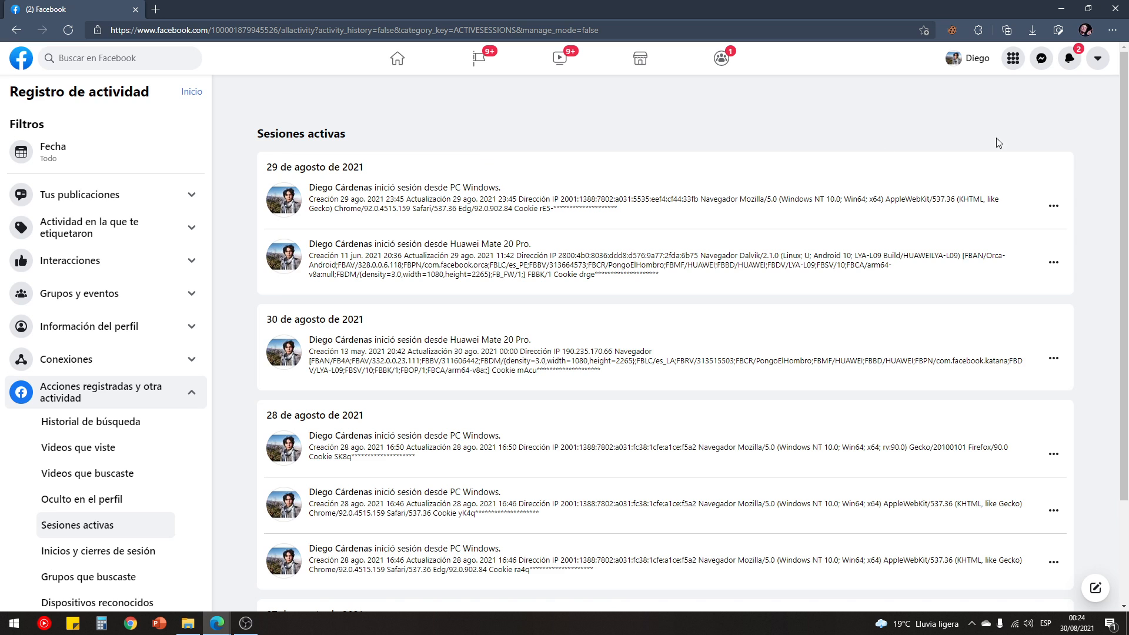
Open Accesos directos de privacidad from Configuración y privacidad in a new browser tab and switch to it
{"action": "left_click", "coordinate": [1097, 59]}
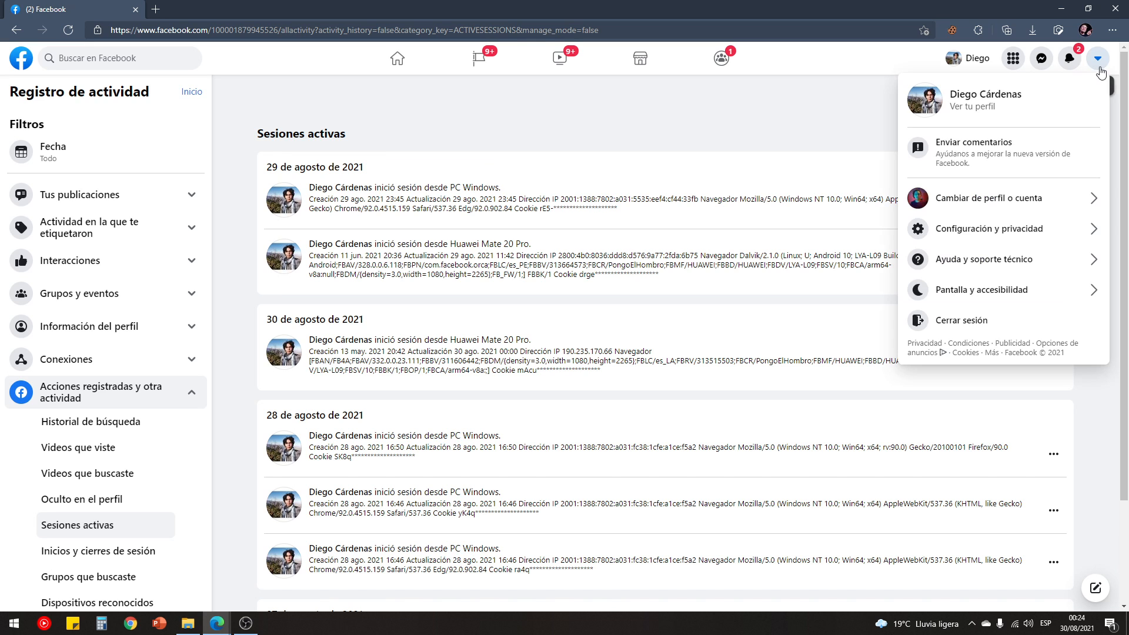
{"action": "left_click", "coordinate": [1019, 232]}
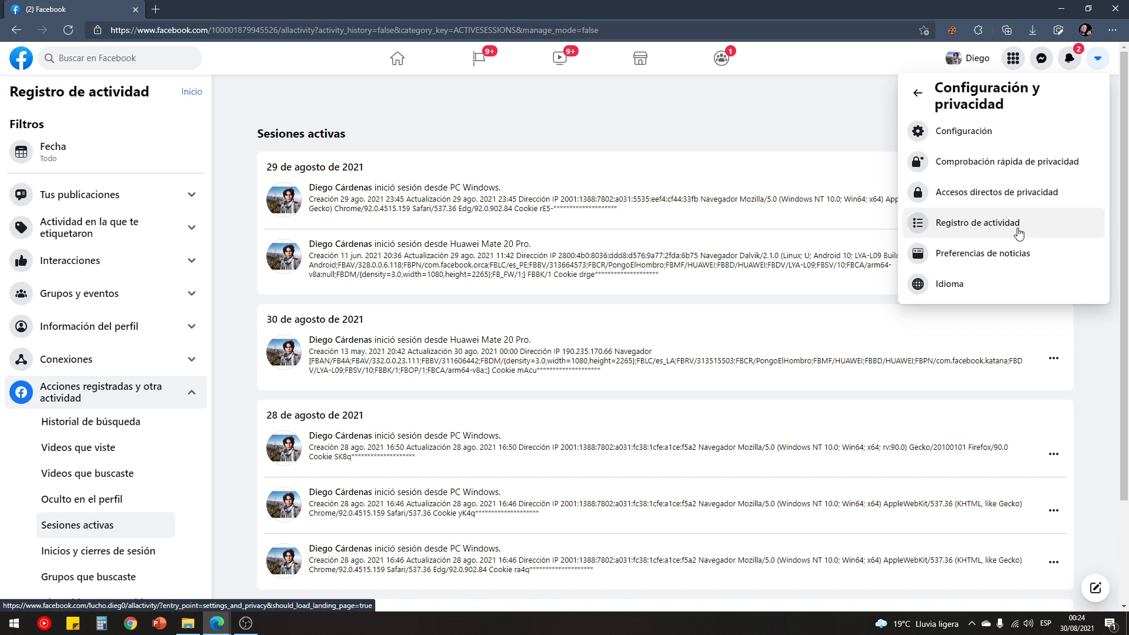
{"action": "right_click", "coordinate": [960, 191]}
{"action": "left_click", "coordinate": [964, 202]}
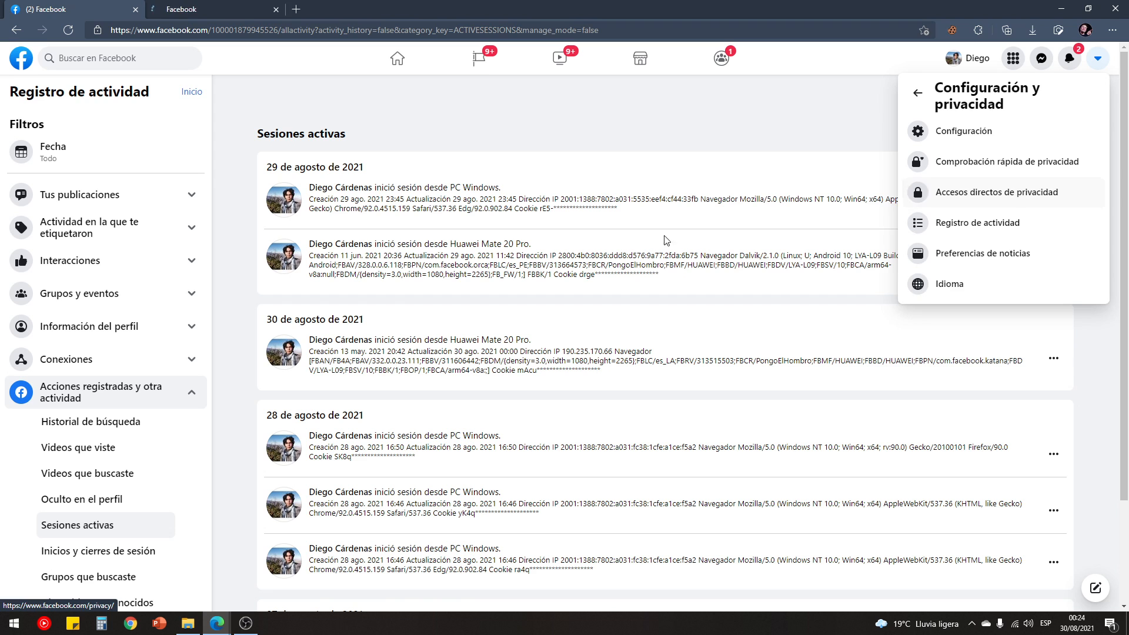
{"action": "left_click", "coordinate": [216, 6]}
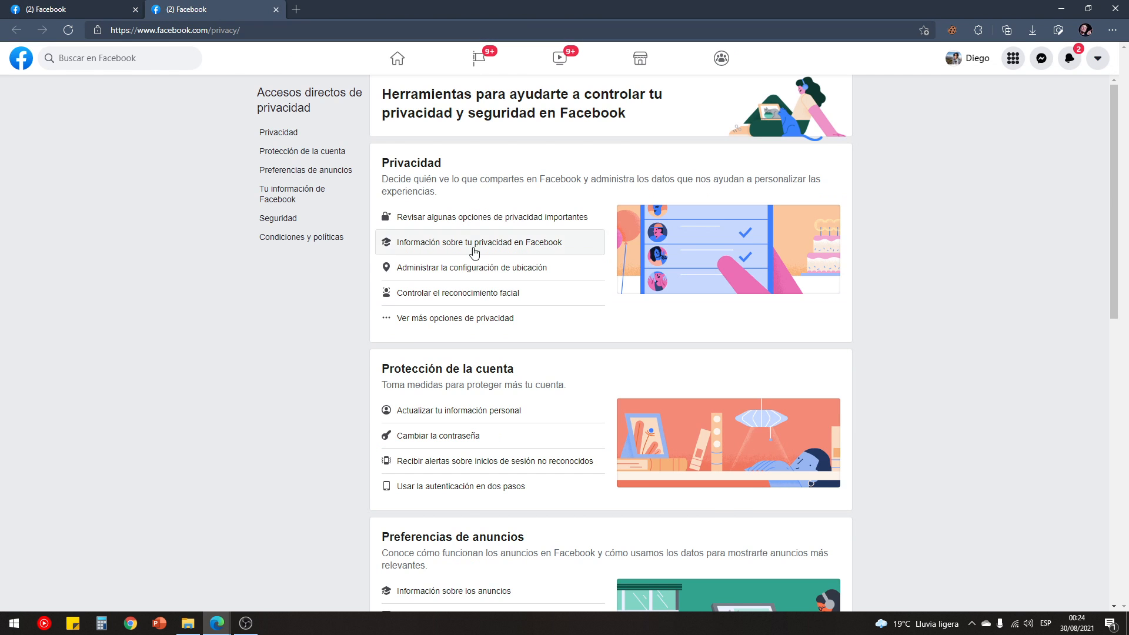
Open the setting for alerts about unrecognized logins under Protección de la cuenta
{"action": "scroll", "coordinate": [474, 329], "scroll_direction": "down", "scroll_amount": 1}
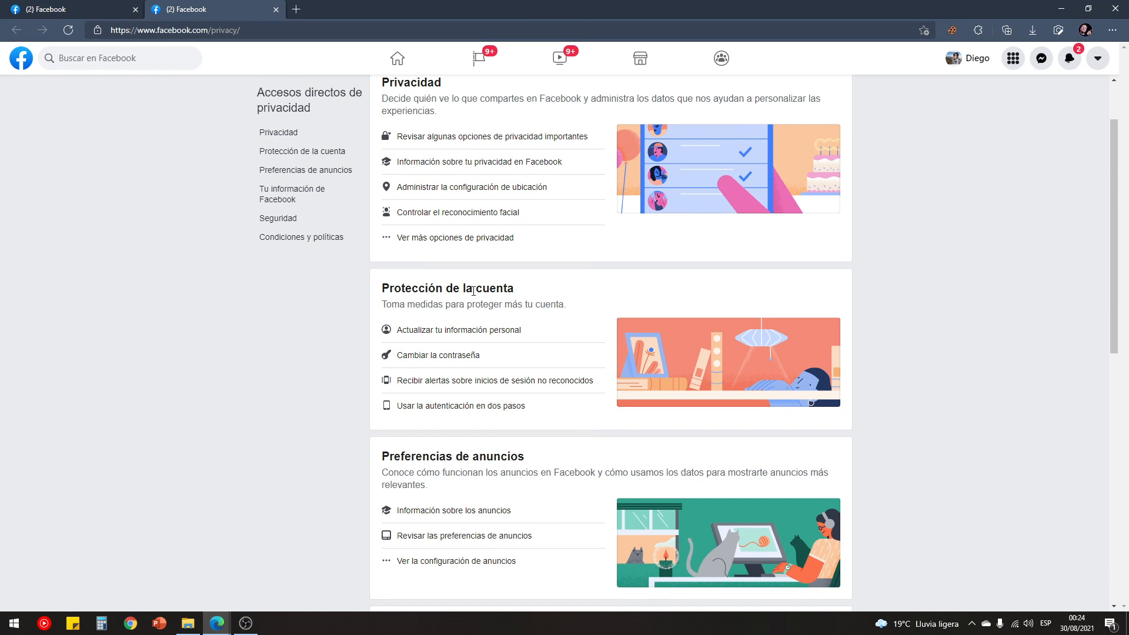
{"action": "left_click_drag", "start_coordinate": [526, 290], "coordinate": [383, 287]}
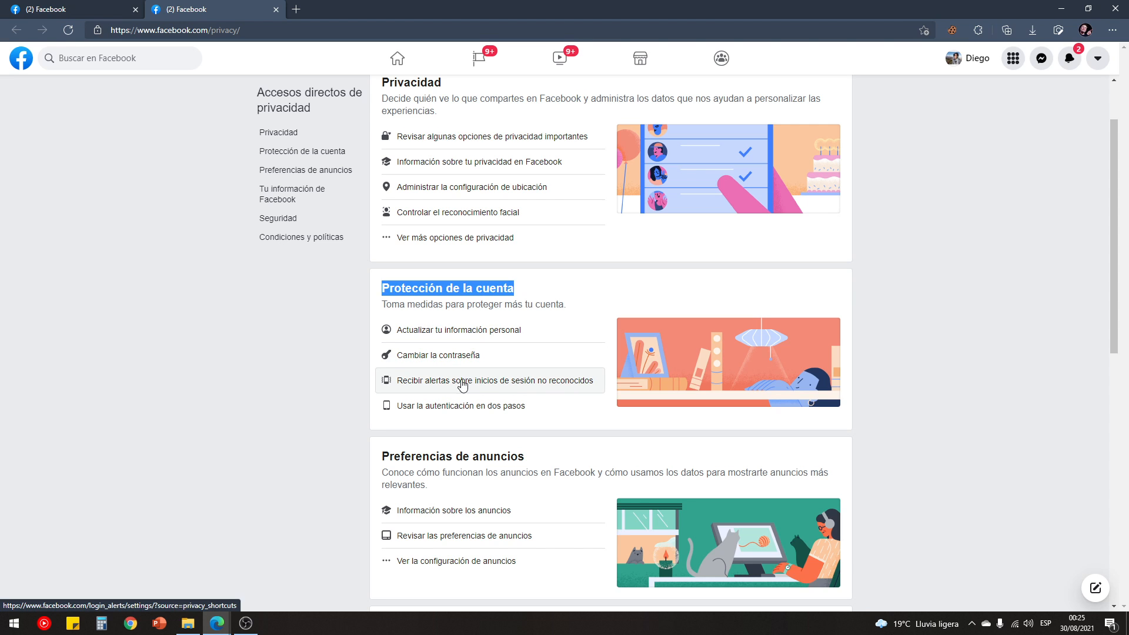
{"action": "left_click", "coordinate": [556, 385]}
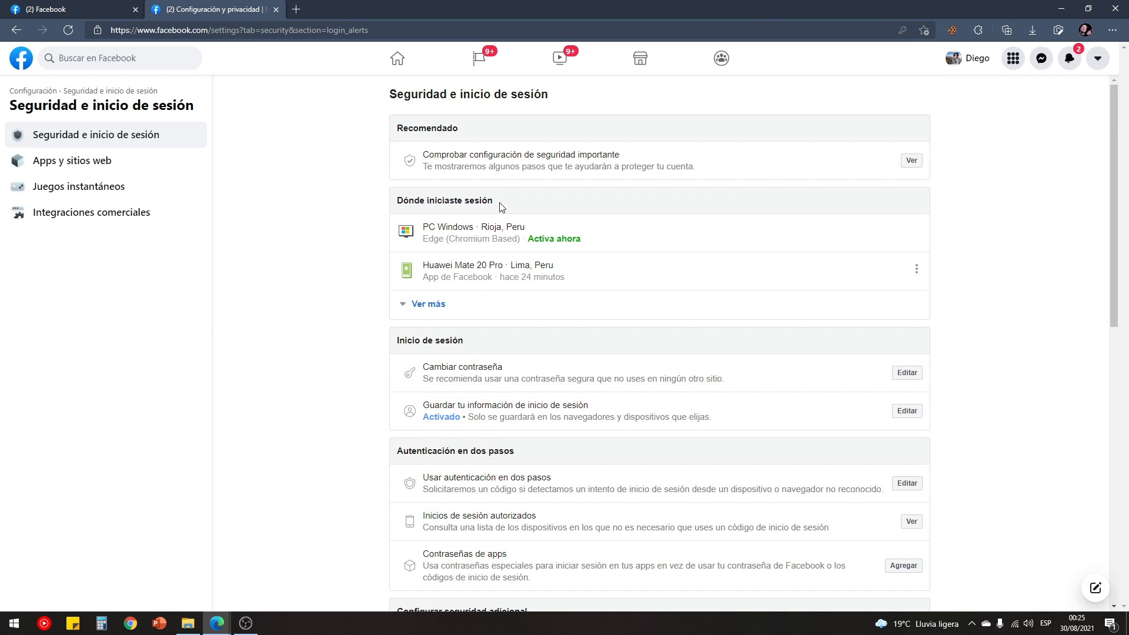
Expand the full Dónde iniciaste sesión list and examine each session's device, location, IP address and last activity
{"action": "left_click", "coordinate": [435, 305]}
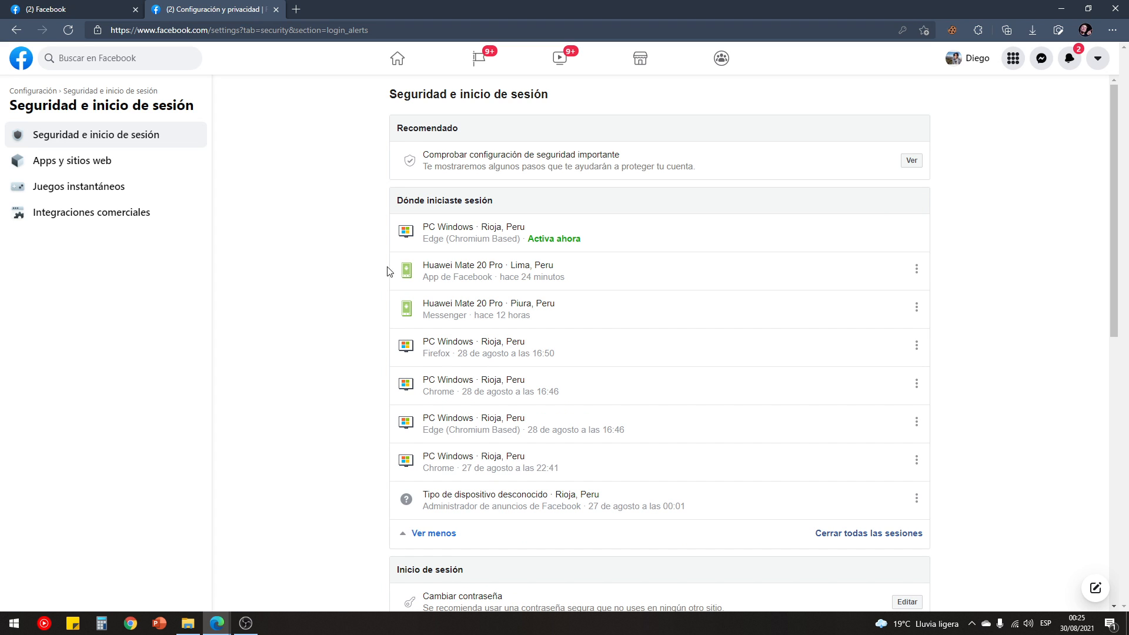
{"action": "left_click_drag", "start_coordinate": [581, 238], "coordinate": [531, 240]}
{"action": "left_click_drag", "start_coordinate": [423, 227], "coordinate": [525, 227]}
{"action": "mouse_move", "coordinate": [484, 225]}
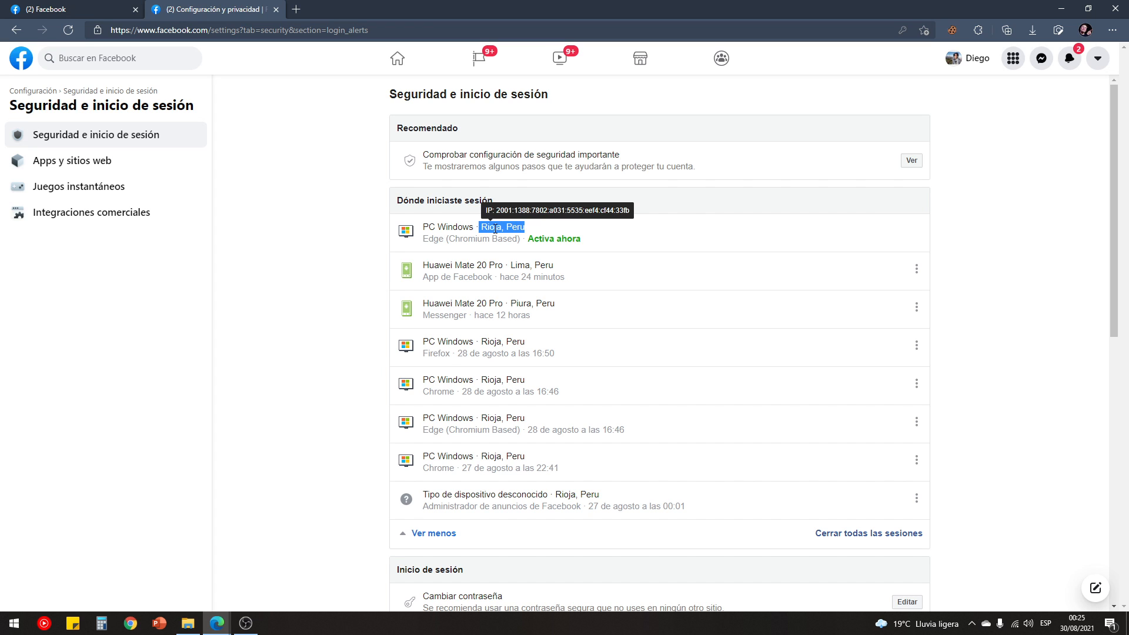
{"action": "mouse_move", "coordinate": [512, 265]}
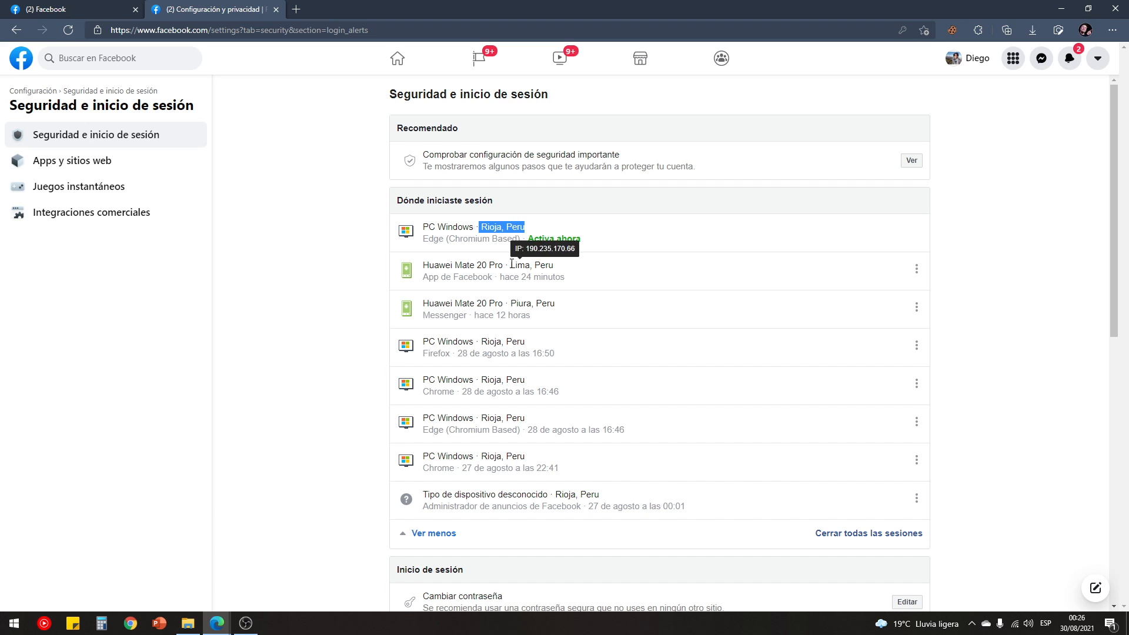
{"action": "left_click_drag", "start_coordinate": [554, 267], "coordinate": [422, 268]}
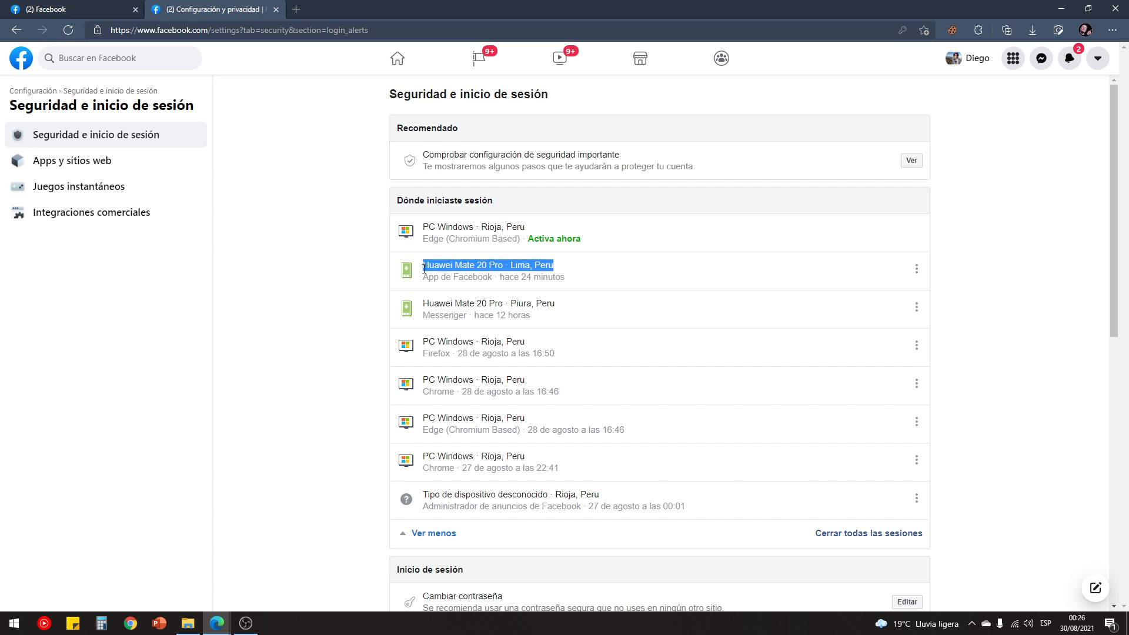
{"action": "left_click_drag", "start_coordinate": [444, 341], "coordinate": [545, 341]}
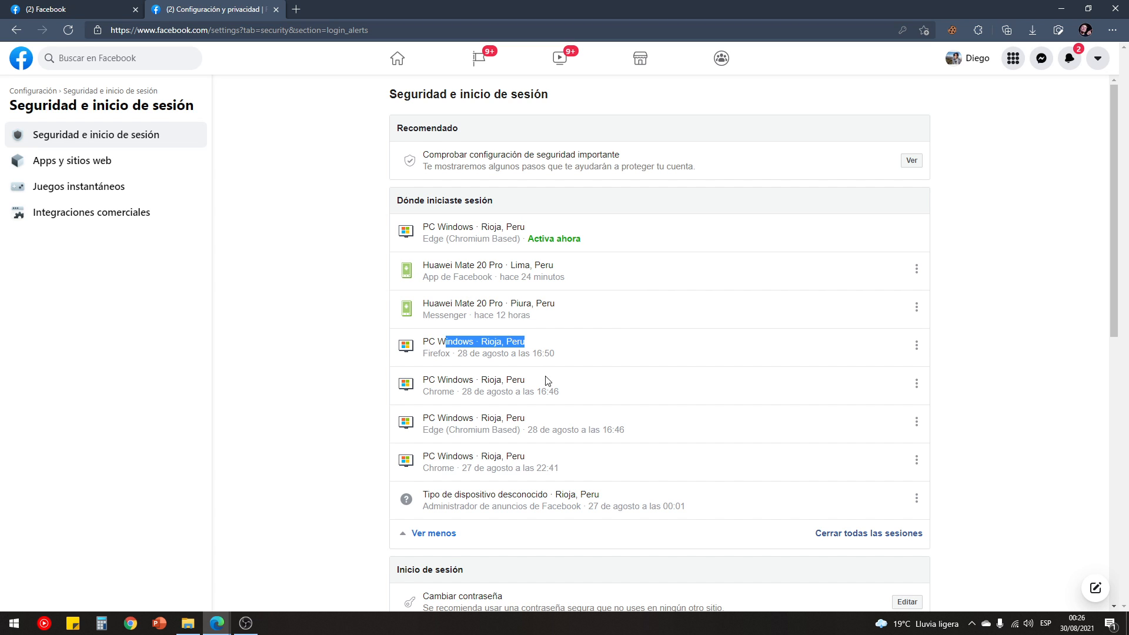
{"action": "left_click_drag", "start_coordinate": [548, 381], "coordinate": [422, 381]}
{"action": "left_click", "coordinate": [366, 382]}
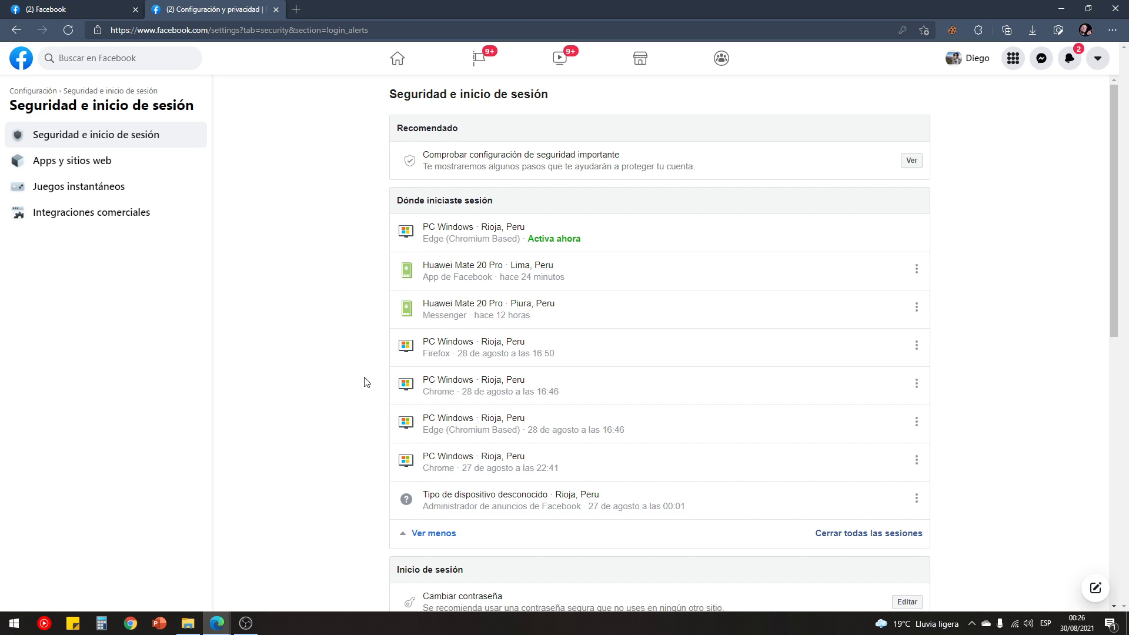
{"action": "left_click_drag", "start_coordinate": [582, 355], "coordinate": [487, 342]}
{"action": "left_click", "coordinate": [562, 313]}
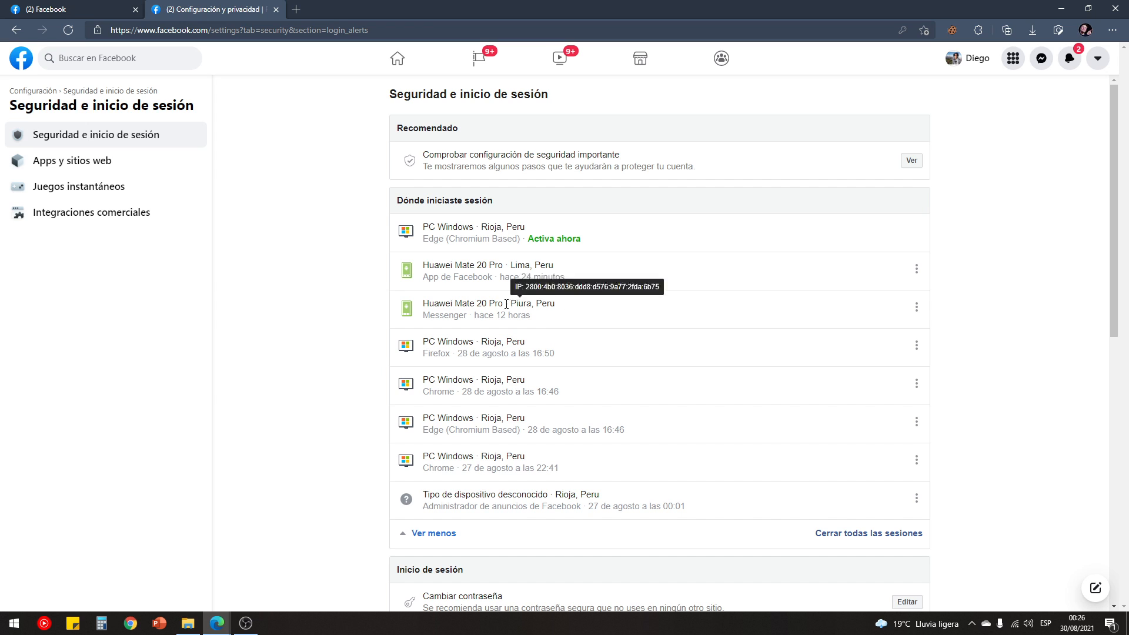
{"action": "left_click_drag", "start_coordinate": [511, 305], "coordinate": [584, 310]}
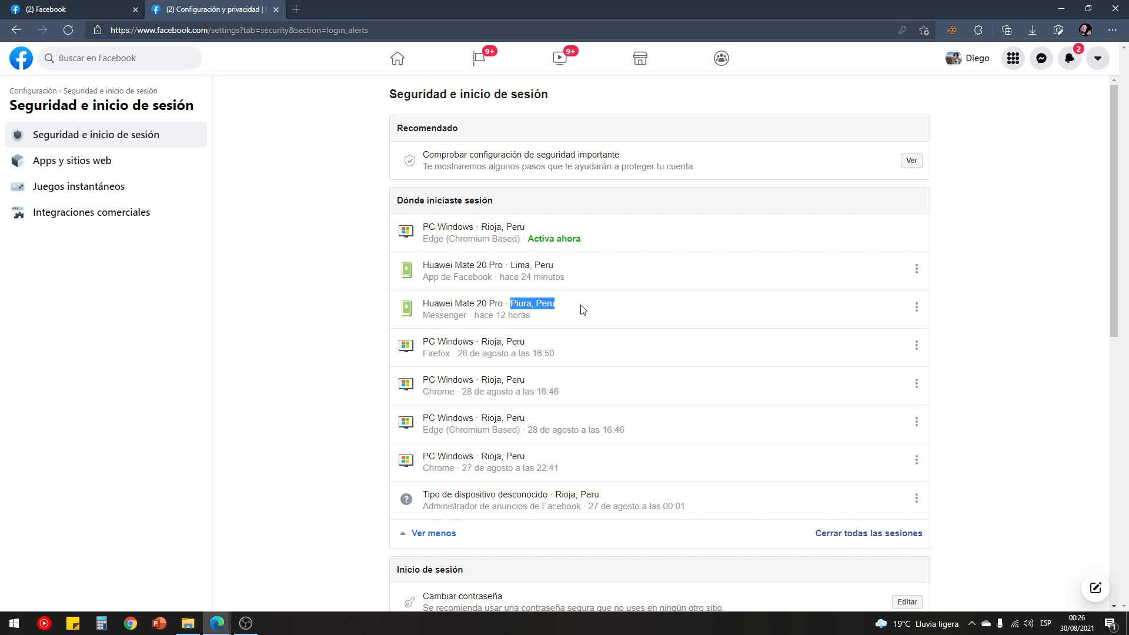
Log out the Messenger session on the Huawei Mate 20 Pro
{"action": "left_click", "coordinate": [580, 310]}
{"action": "left_click", "coordinate": [917, 309]}
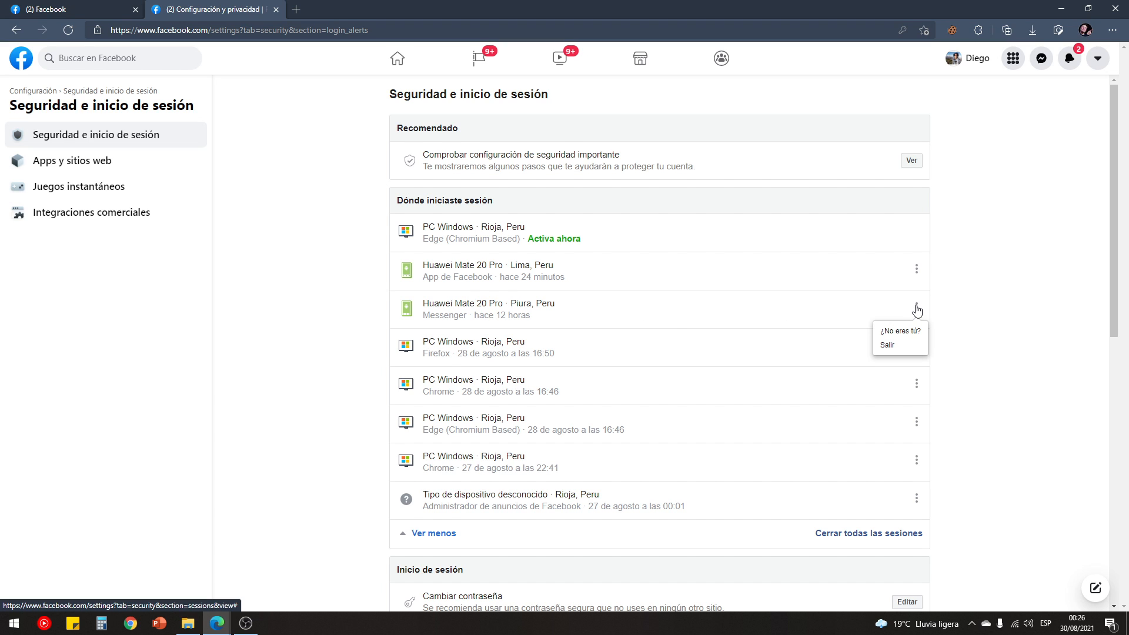
{"action": "left_click", "coordinate": [887, 345]}
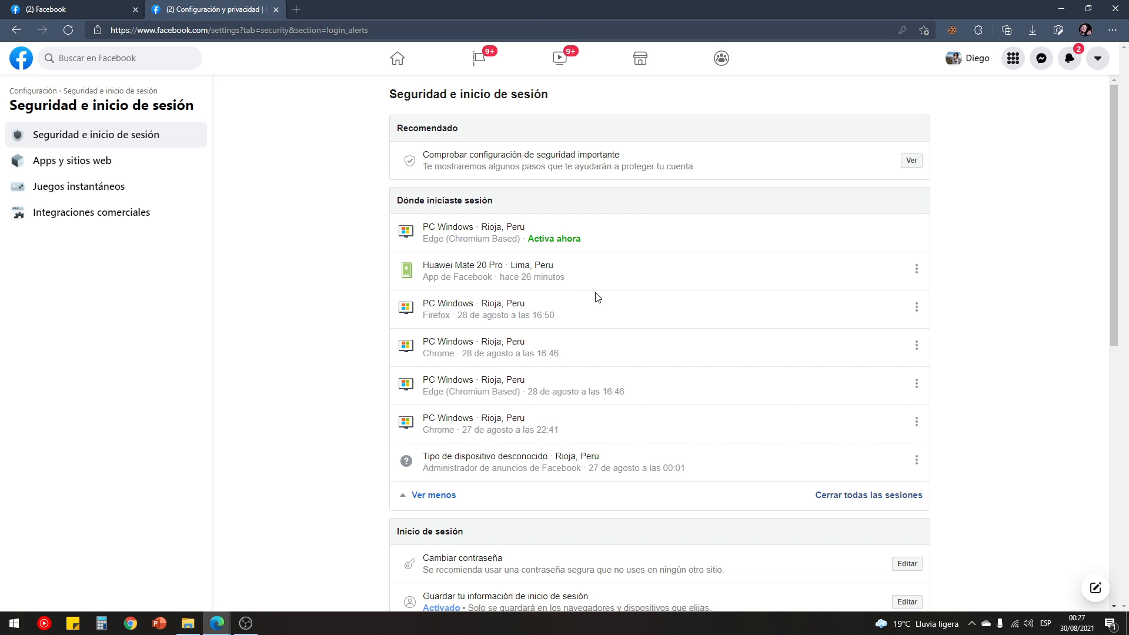
Return to the Sesiones activas browser tab and open the options of the 29 August PC Windows session
{"action": "left_click", "coordinate": [62, 8]}
{"action": "left_click", "coordinate": [927, 333]}
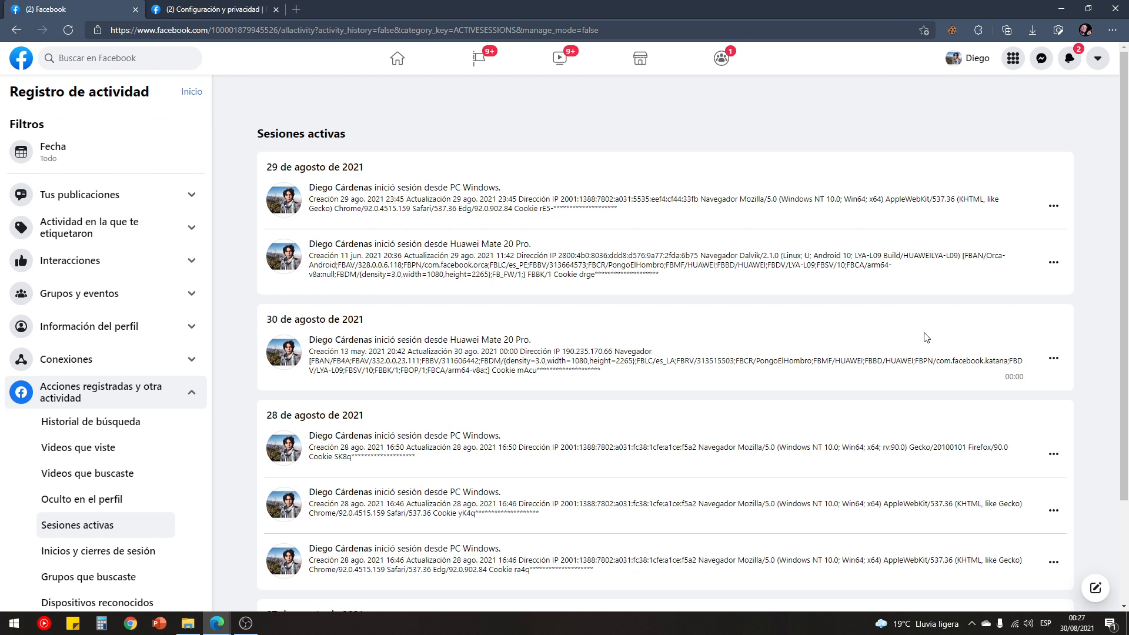
{"action": "left_click", "coordinate": [1053, 206]}
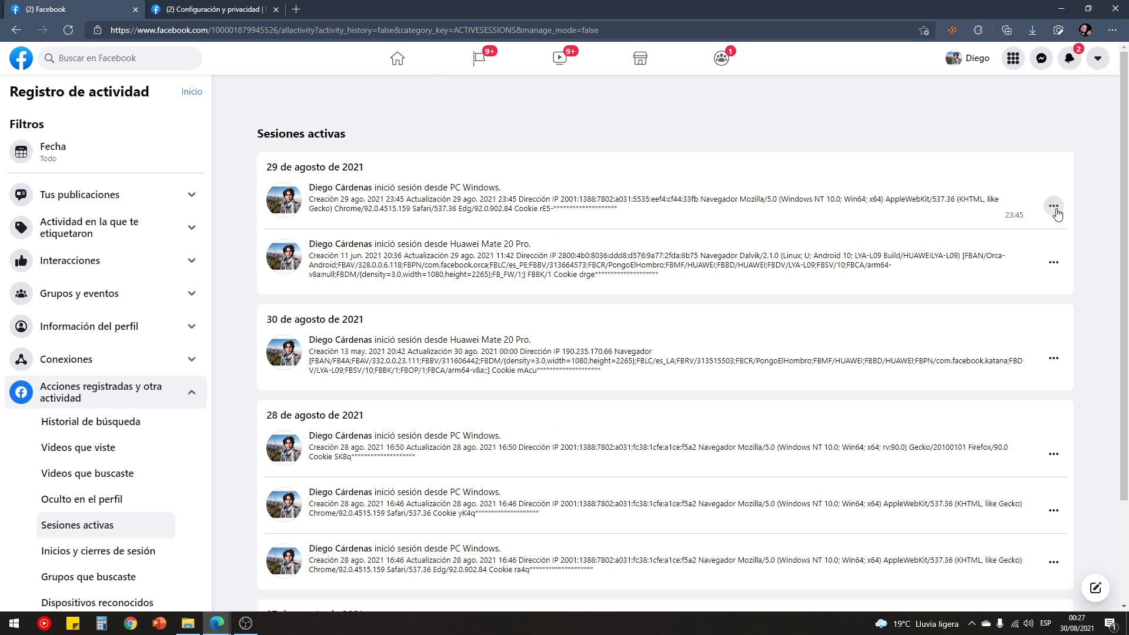